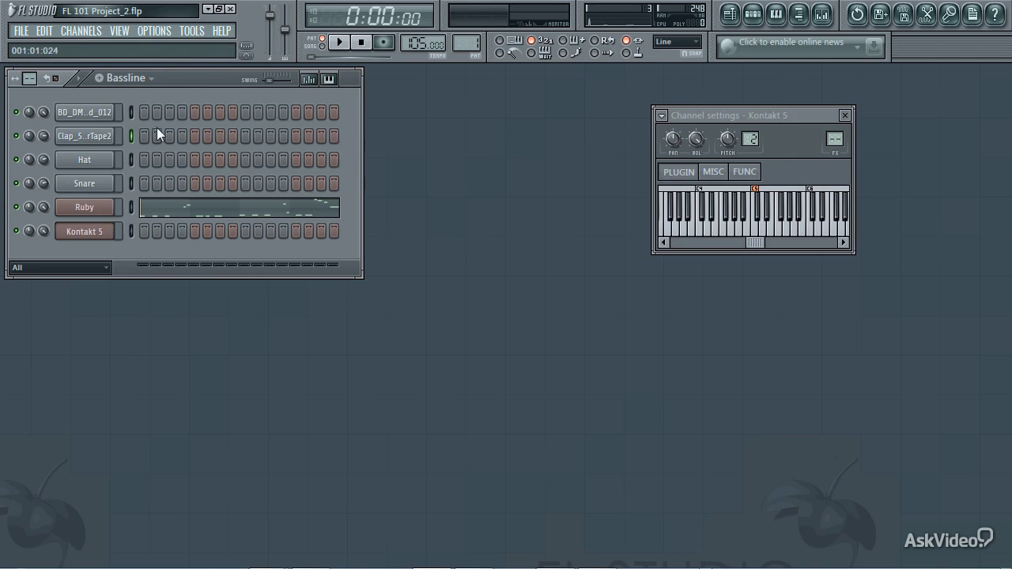
Play the Bassline pattern and review the Ruby channel's notes in the piano roll
key(space)
click(130, 205)
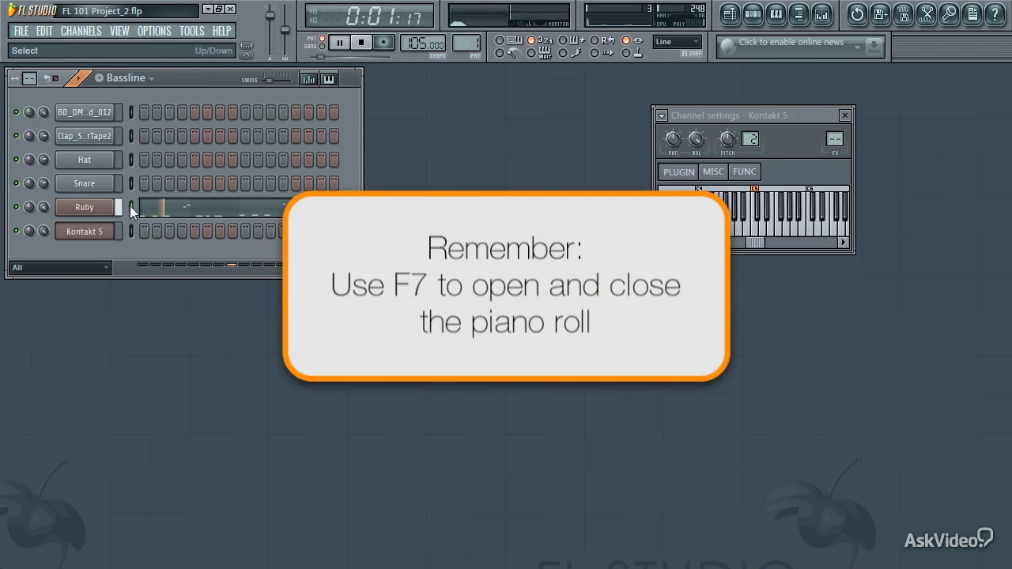
key(F7)
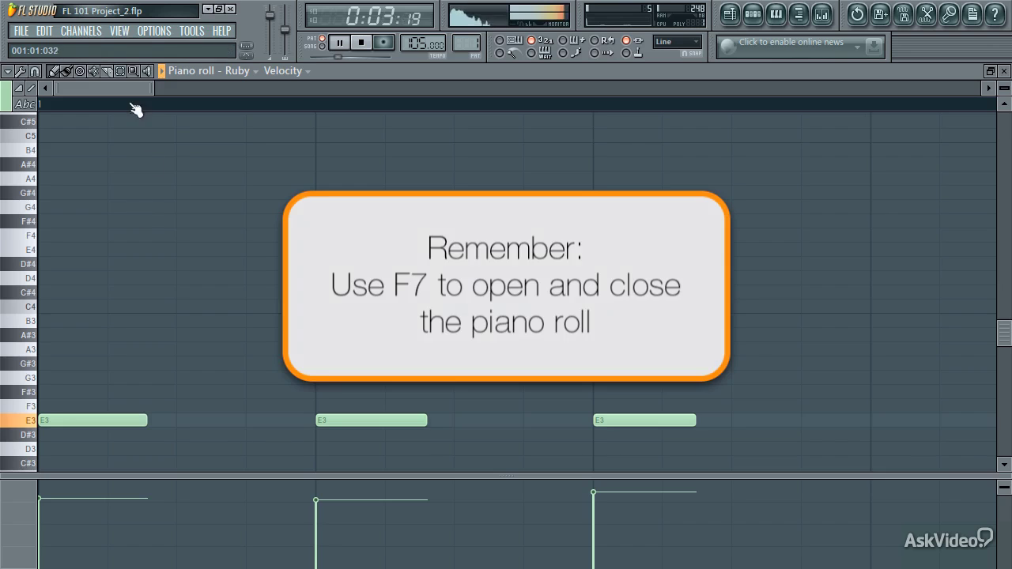
drag(135, 106, 475, 106)
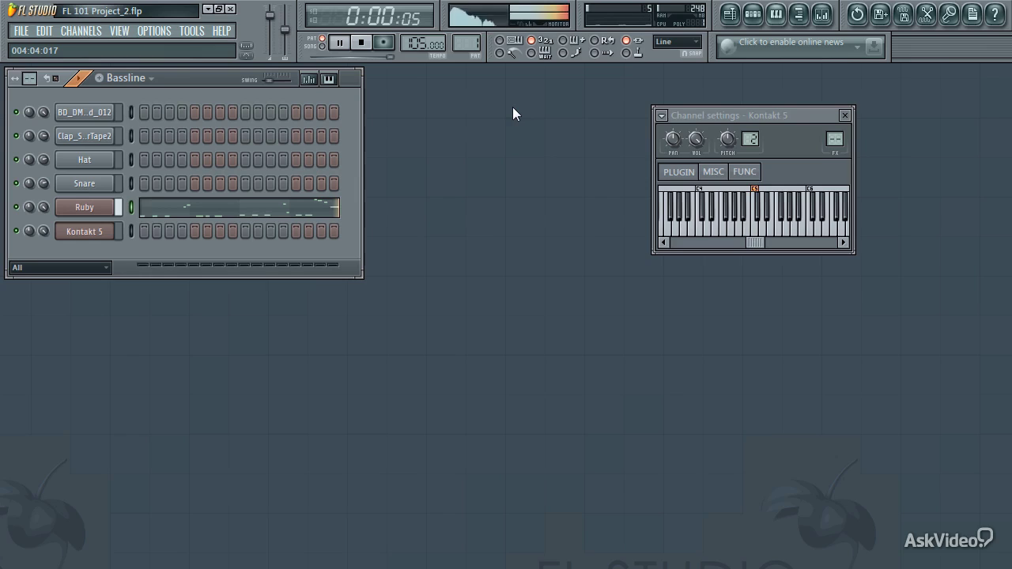
key(space)
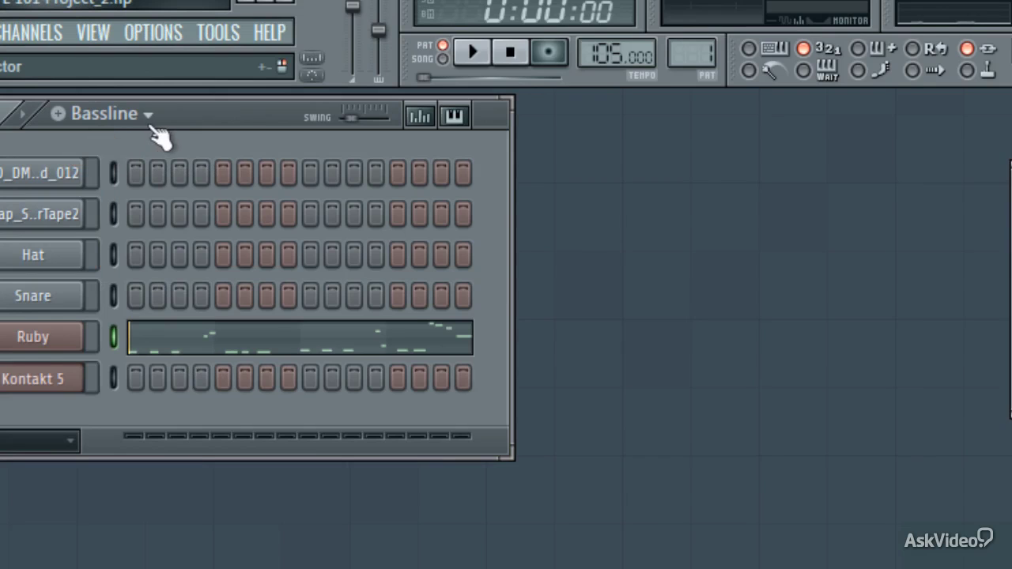
click(149, 115)
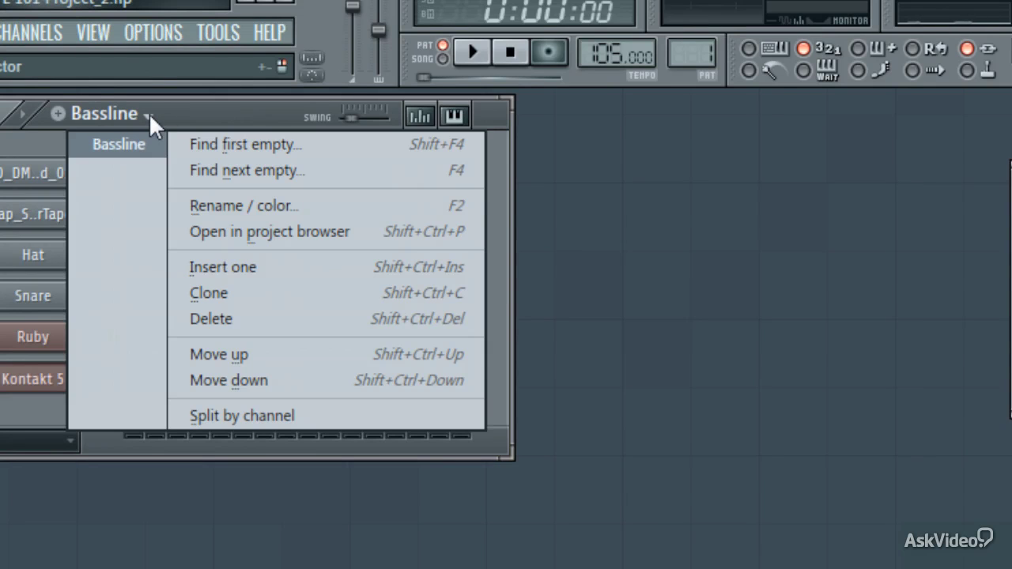
click(148, 113)
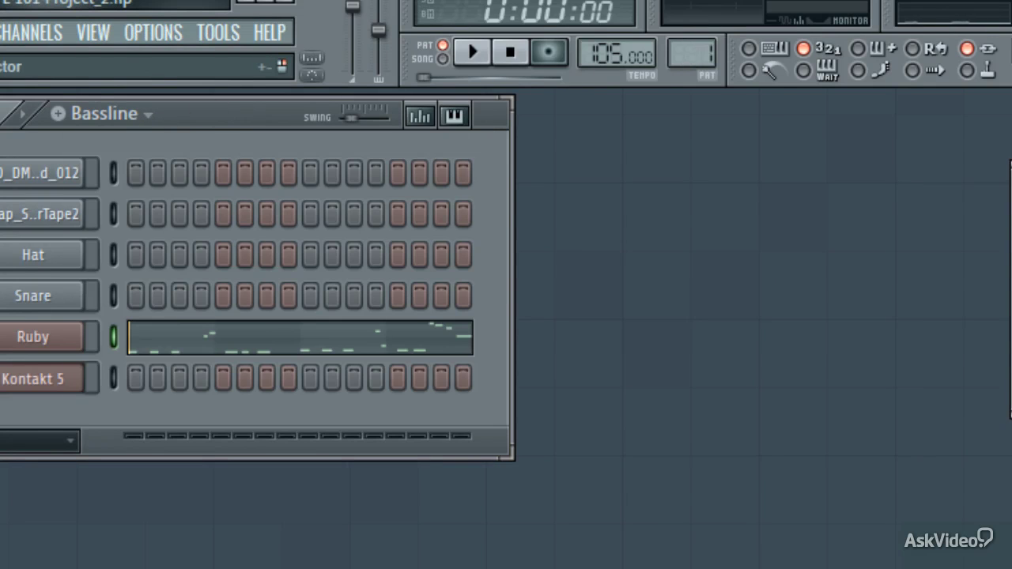
mouse_move(692, 53)
mouse_down()
mouse_move(692, 33)
mouse_move(692, 53)
mouse_up()
Rename the current pattern as "Bassline!"
key(F2)
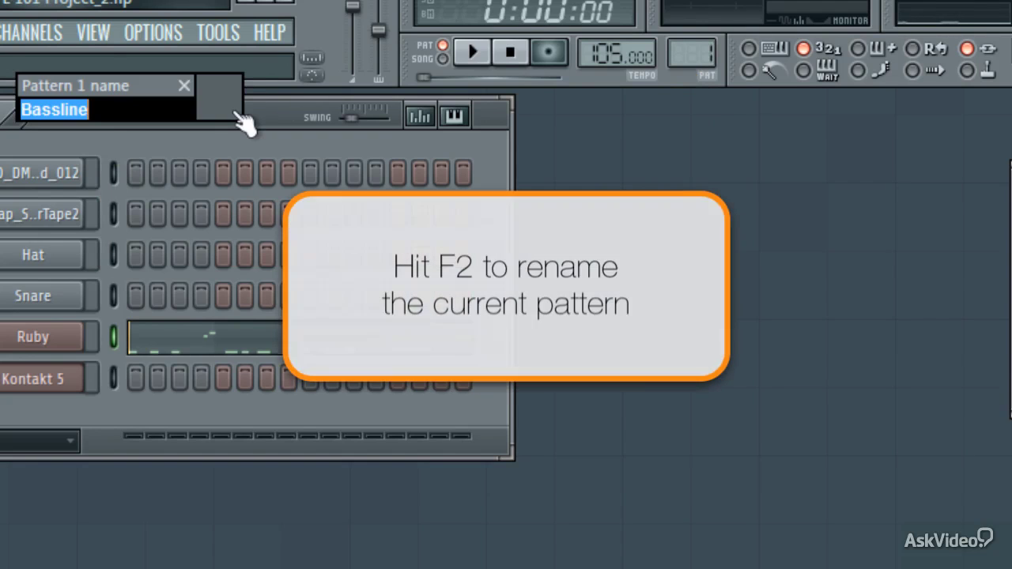
key(End)
text(!)
key(Return)
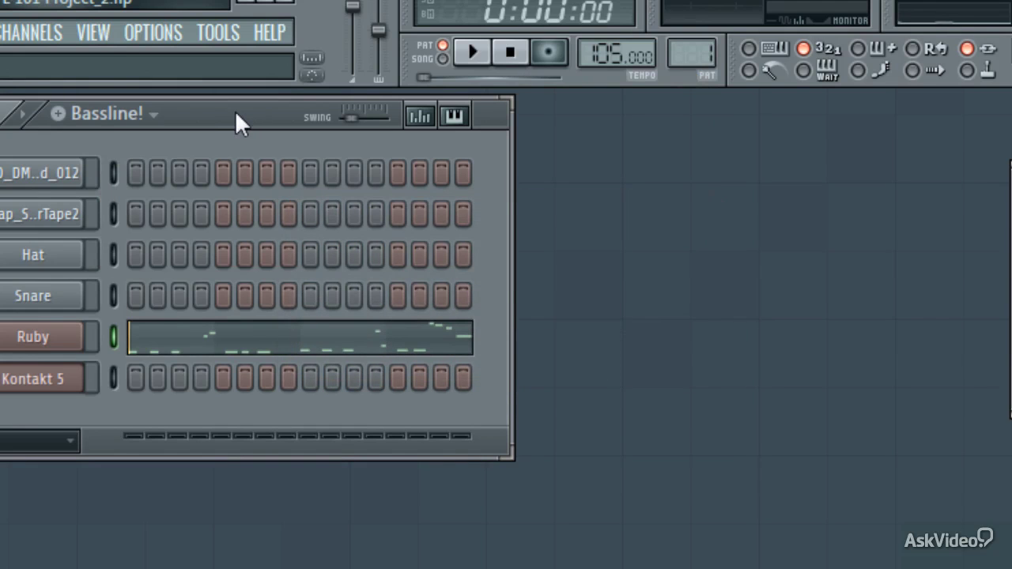
Create a new pattern named "Drums" in the next empty slot and set it to 8 beats per bar
key(F4)
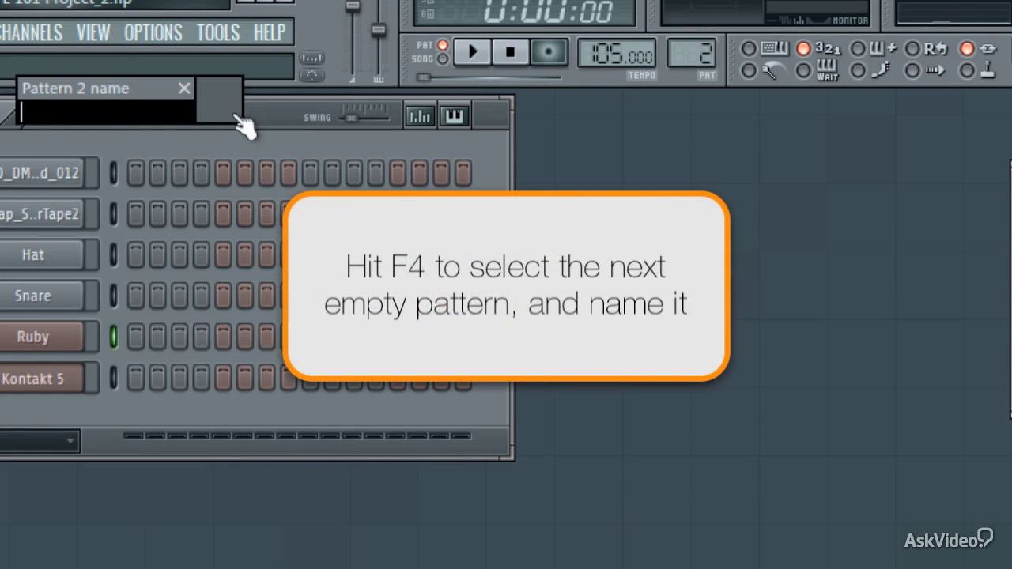
text(Drums)
key(Return)
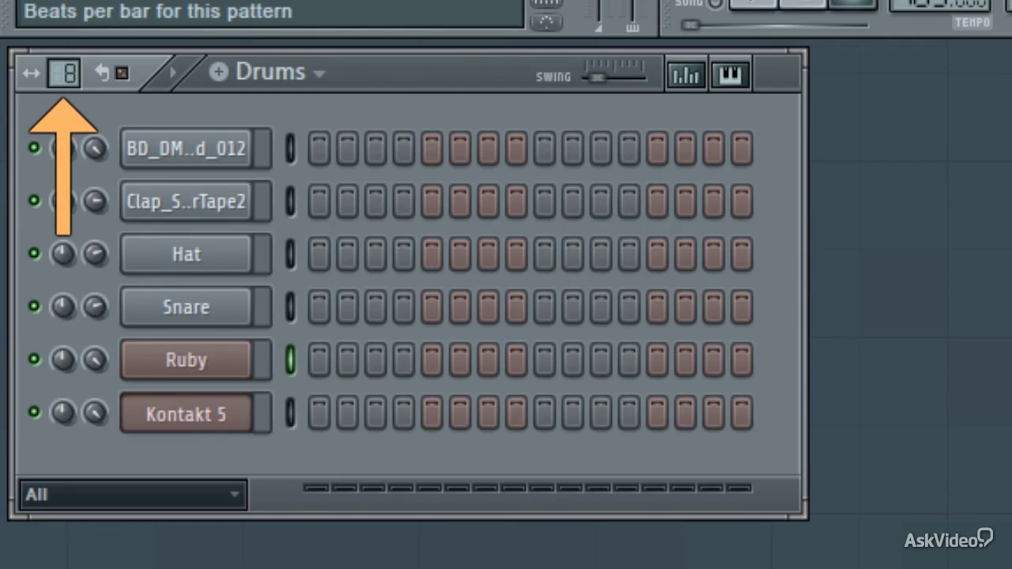
drag(69, 78, 68, 69)
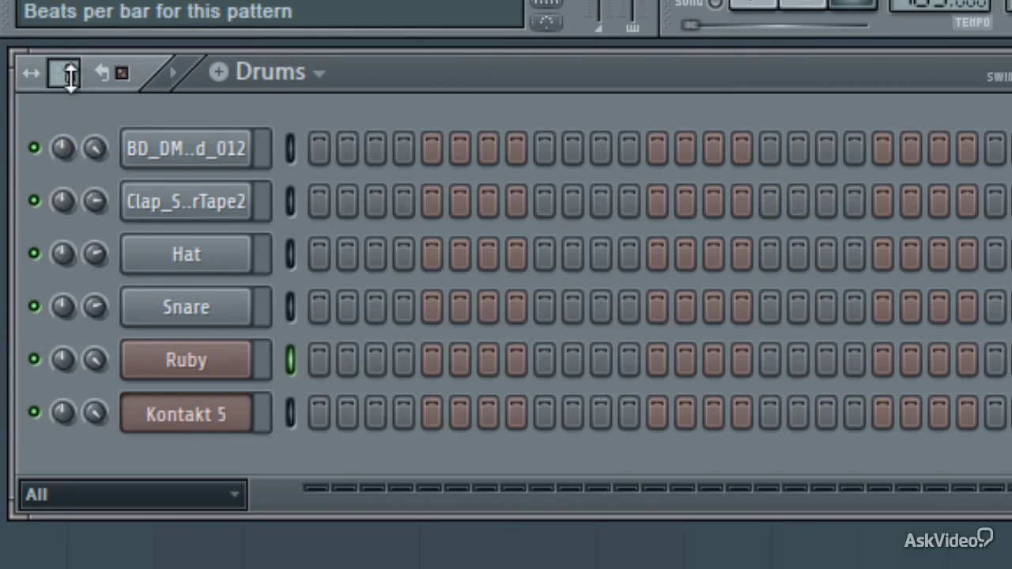
Program BD_DMlead_012 kicks on steps 1, 2, 3 and 11 and claps on steps 5 and 13, with the pattern playing
click(316, 152)
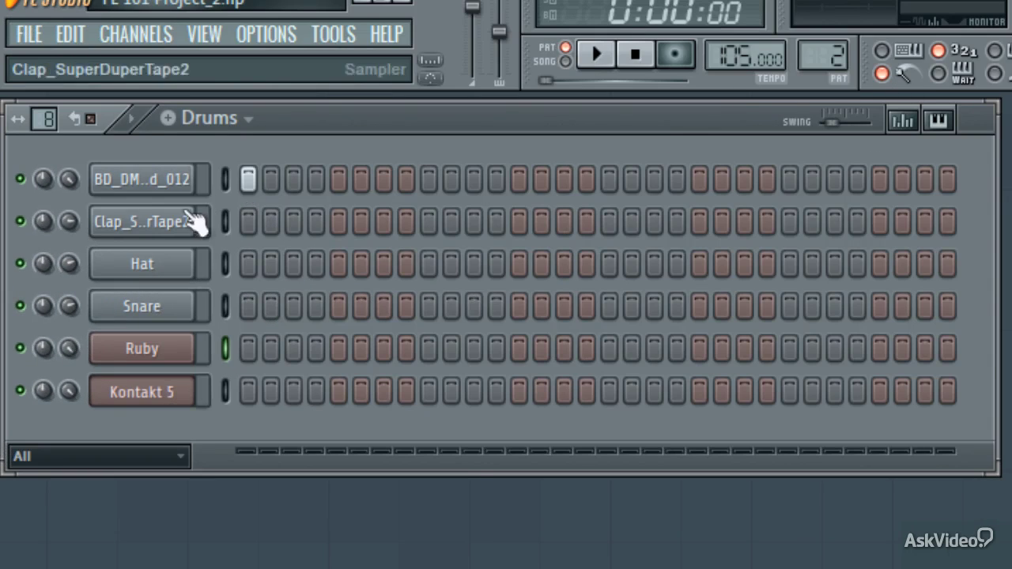
click(270, 177)
click(289, 176)
click(338, 219)
key(space)
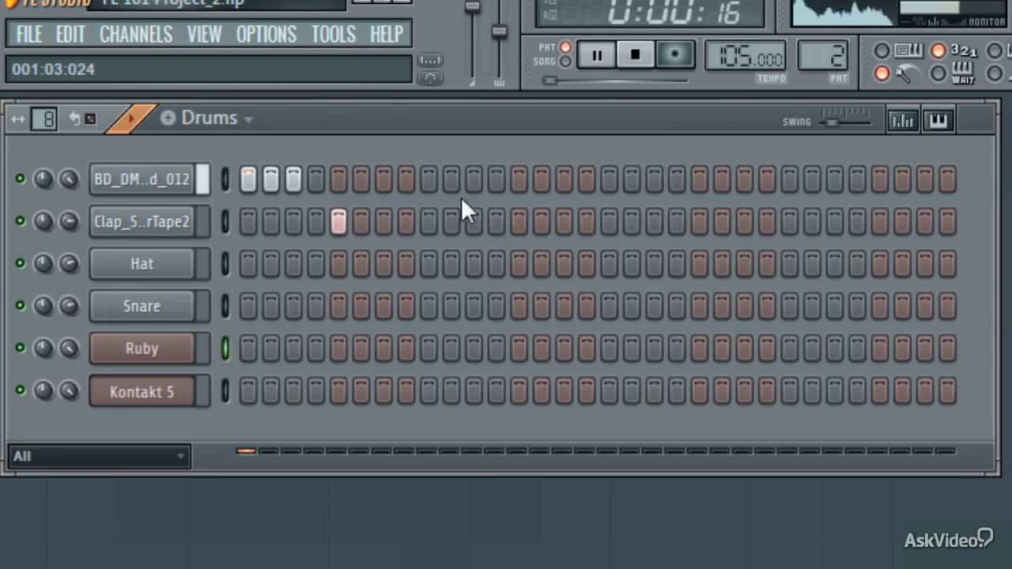
click(473, 180)
click(519, 222)
Complete the second half with kicks on steps 17, 20, 26, 27 and 30 and claps on steps 21 and 29
click(609, 179)
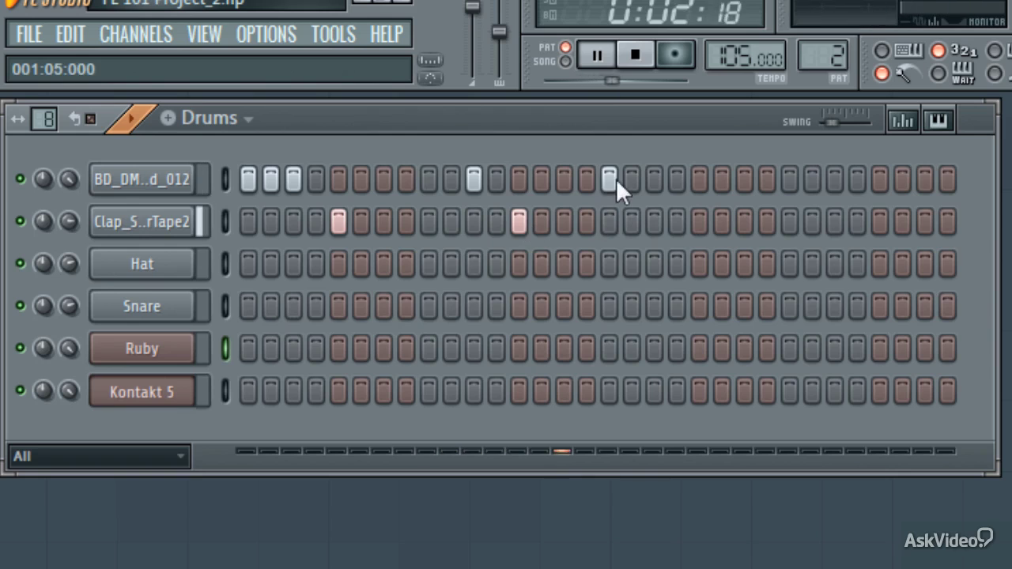
click(677, 179)
click(699, 222)
click(835, 180)
click(880, 222)
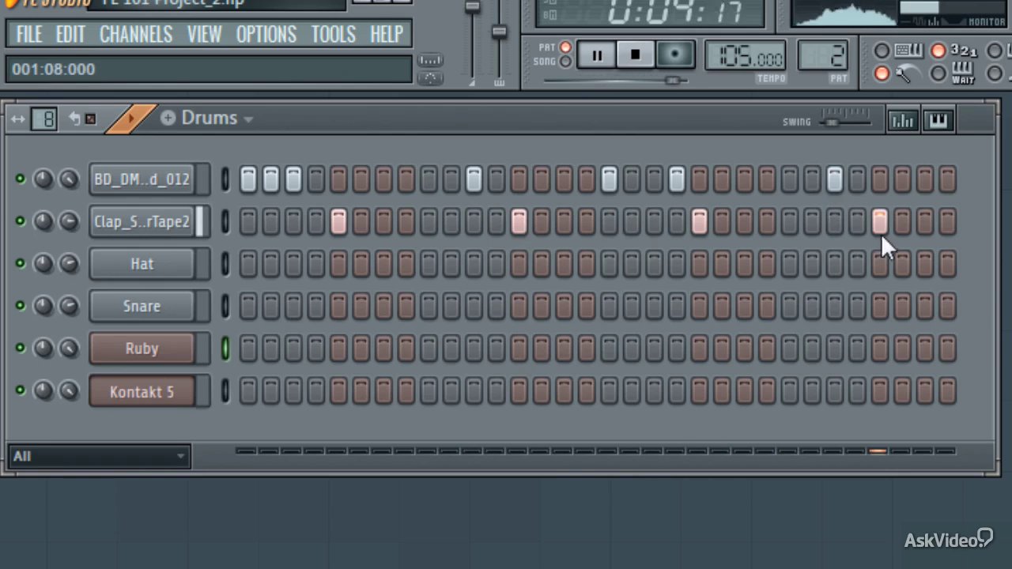
click(813, 179)
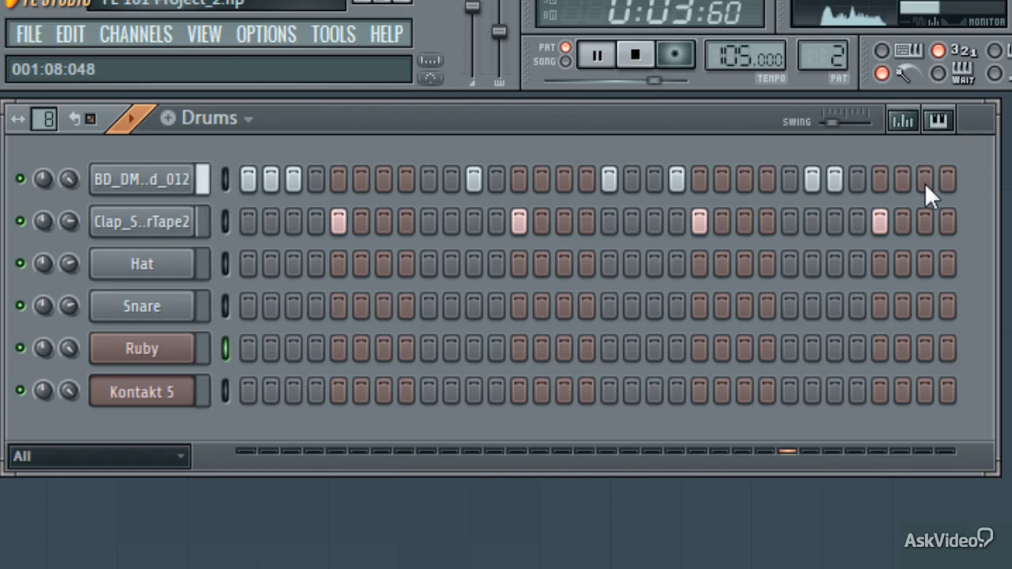
key(space)
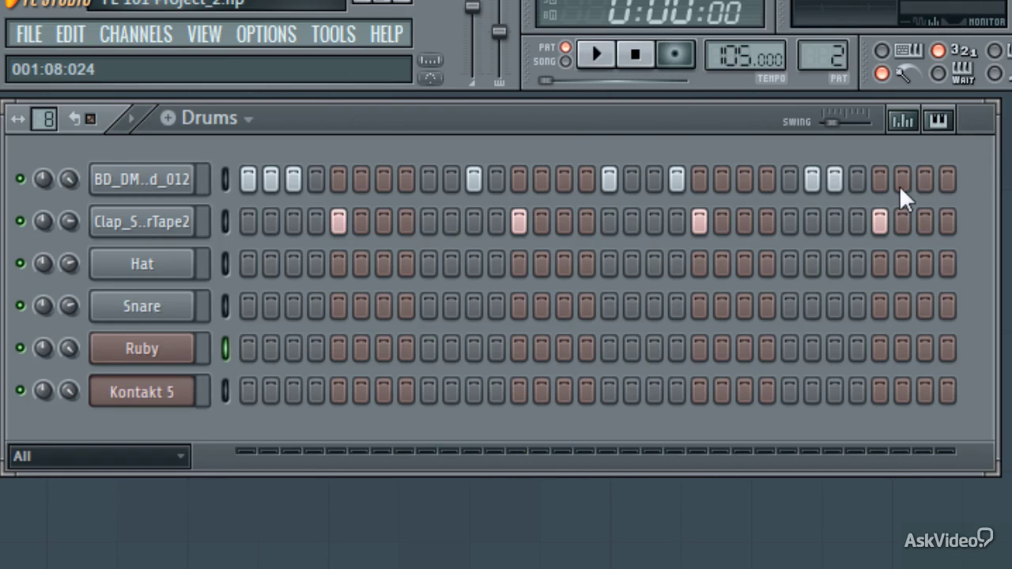
click(900, 185)
Raise the pattern's swing slightly and record a drum part live onto the Kontakt 5 channel
drag(833, 124, 835, 124)
click(223, 392)
click(674, 53)
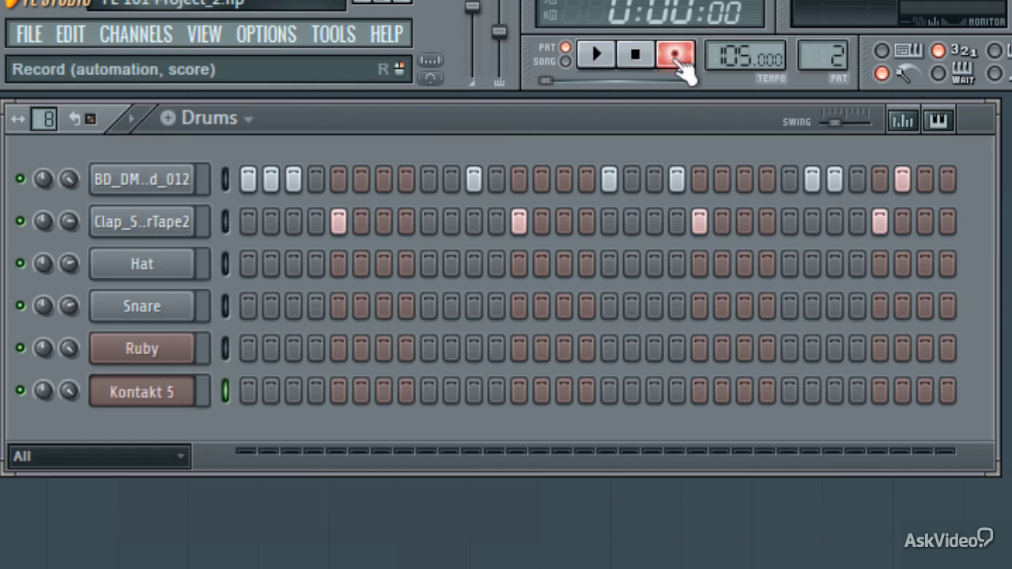
key(space)
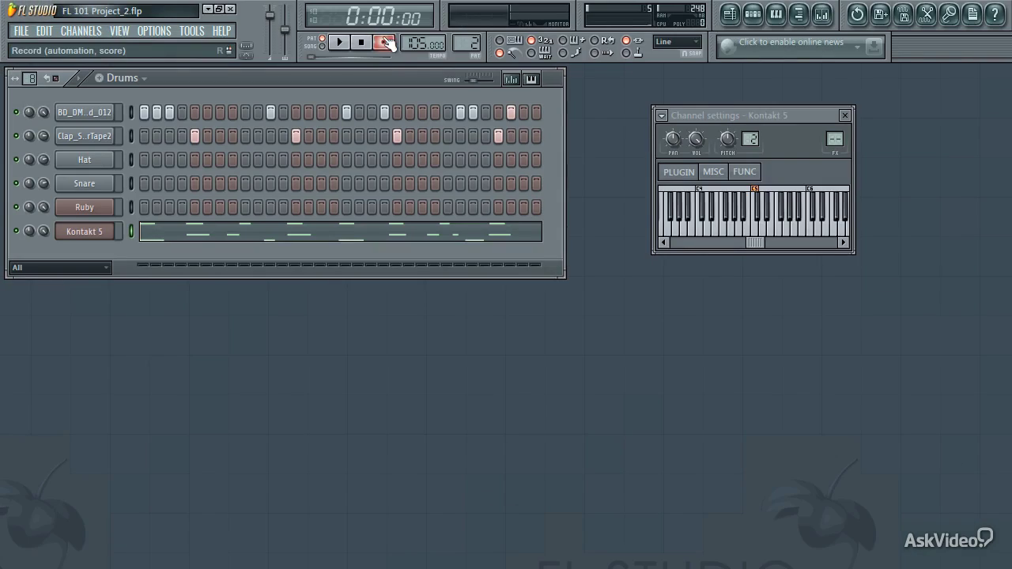
click(385, 43)
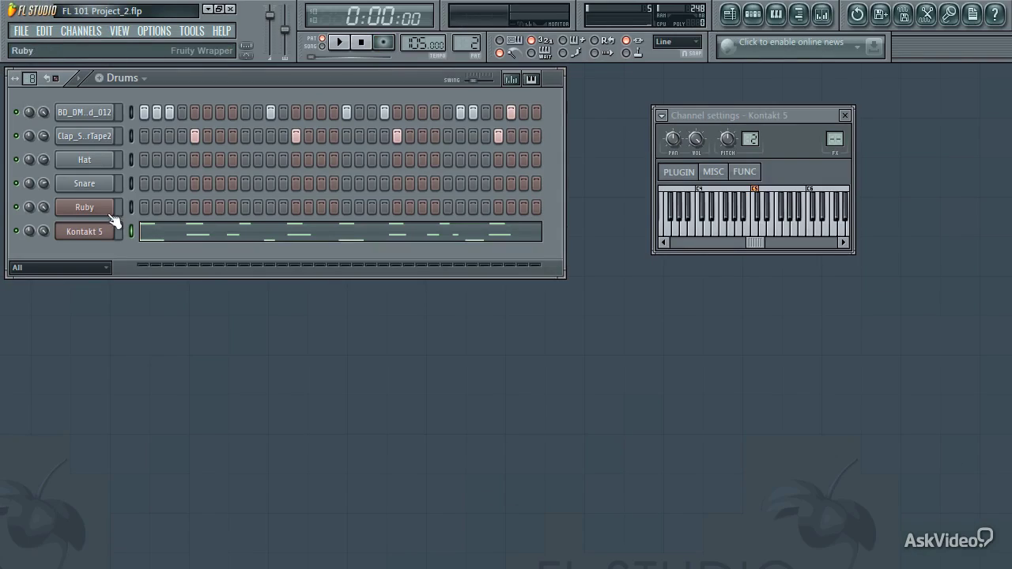
Review the recorded Kontakt 5 notes in the piano roll and play the part back
right_click(115, 228)
click(138, 233)
scroll(246, 196, down, 6)
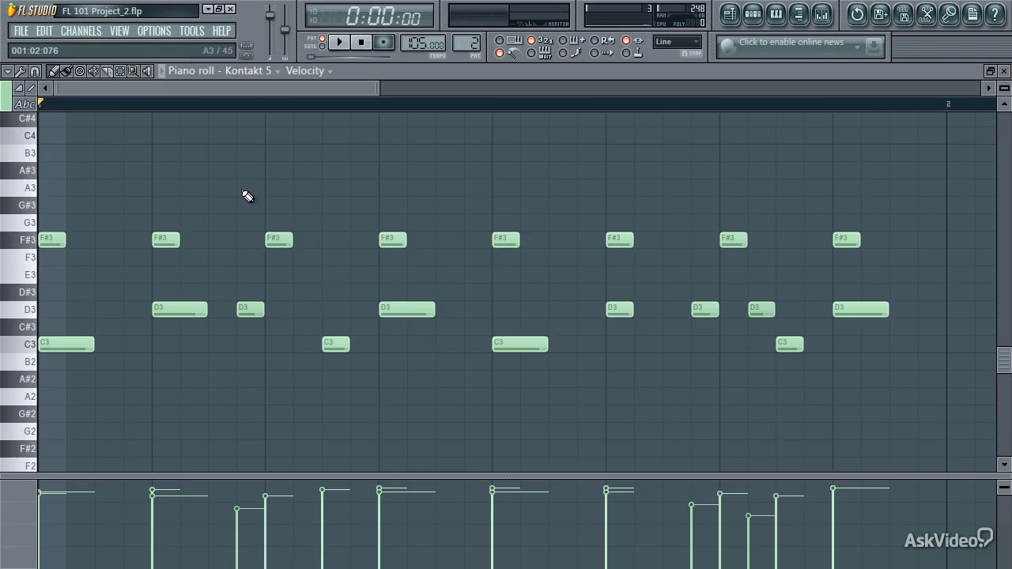
key(space)
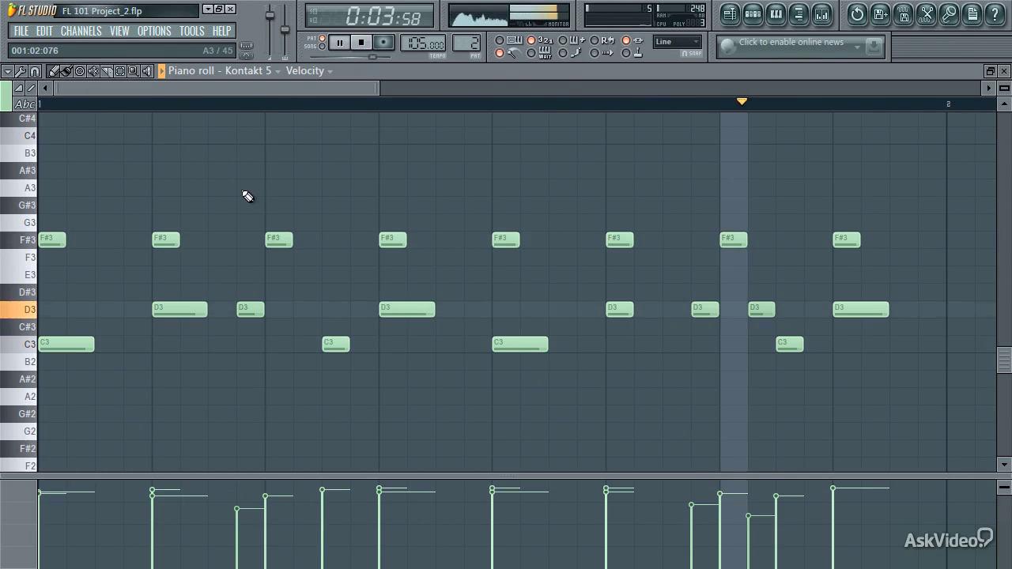
key(space)
Quantize the Kontakt 5 notes with the "16_drummer swing 1" groove at a reduced start time strength, and play the result
key(alt+q)
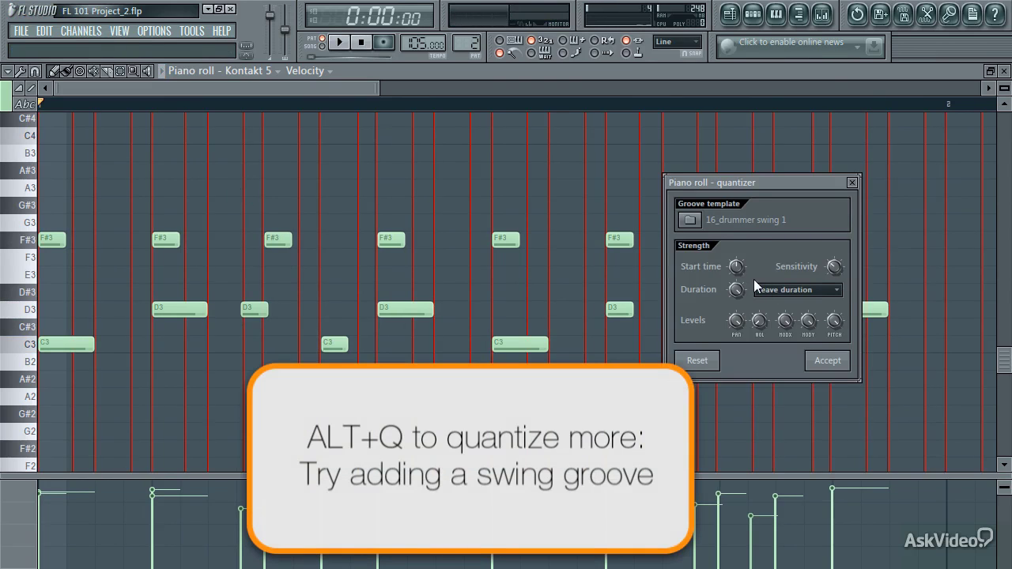
mouse_move(736, 267)
mouse_down()
mouse_move(735, 310)
mouse_move(736, 272)
mouse_up()
click(826, 360)
key(space)
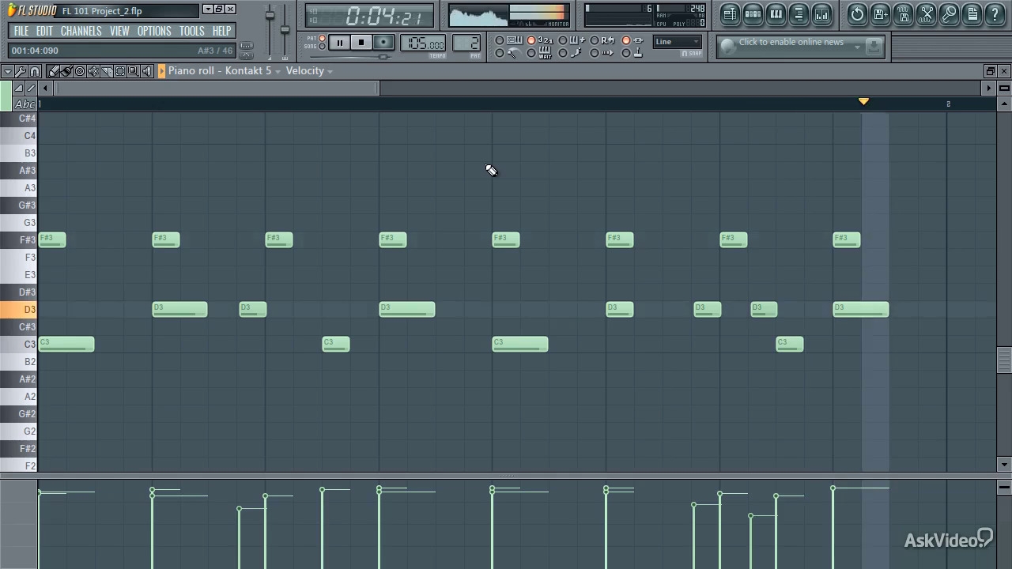
key(space)
key(F7)
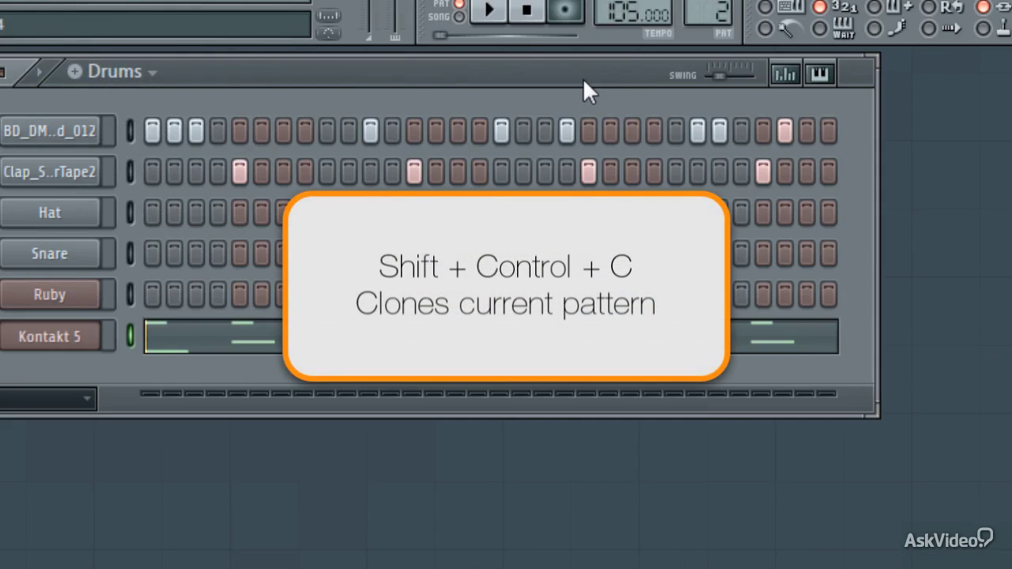
Clone the Drums pattern and add kicks on steps 8, 31 and 32 and a clap on step 32 in the copy
key(ctrl+shift+c)
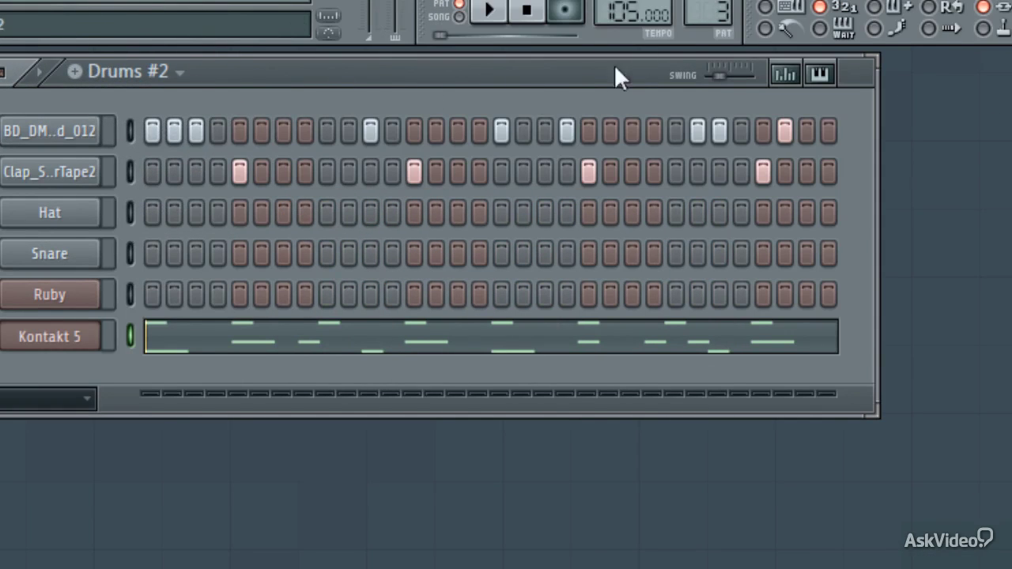
click(177, 72)
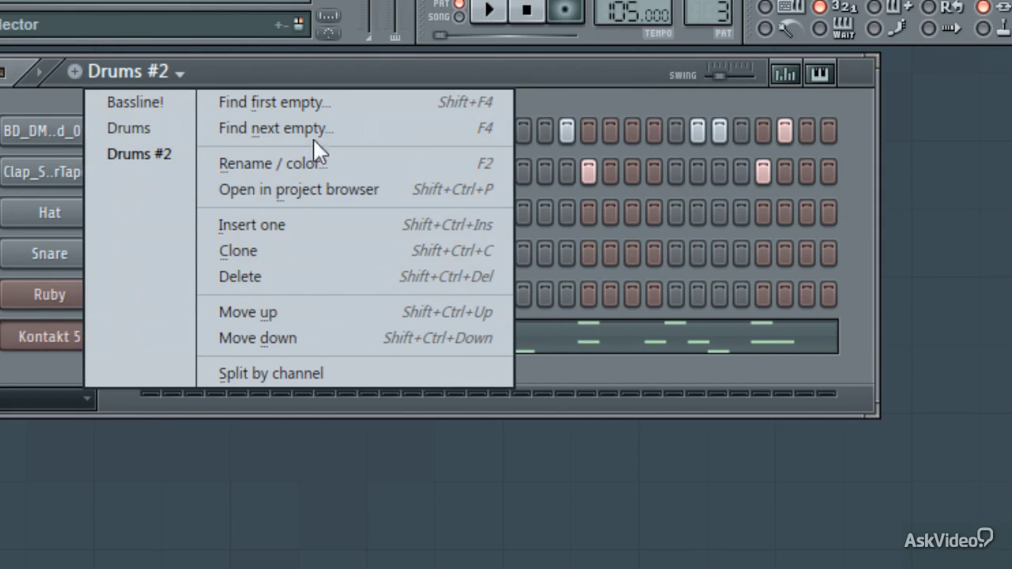
click(337, 63)
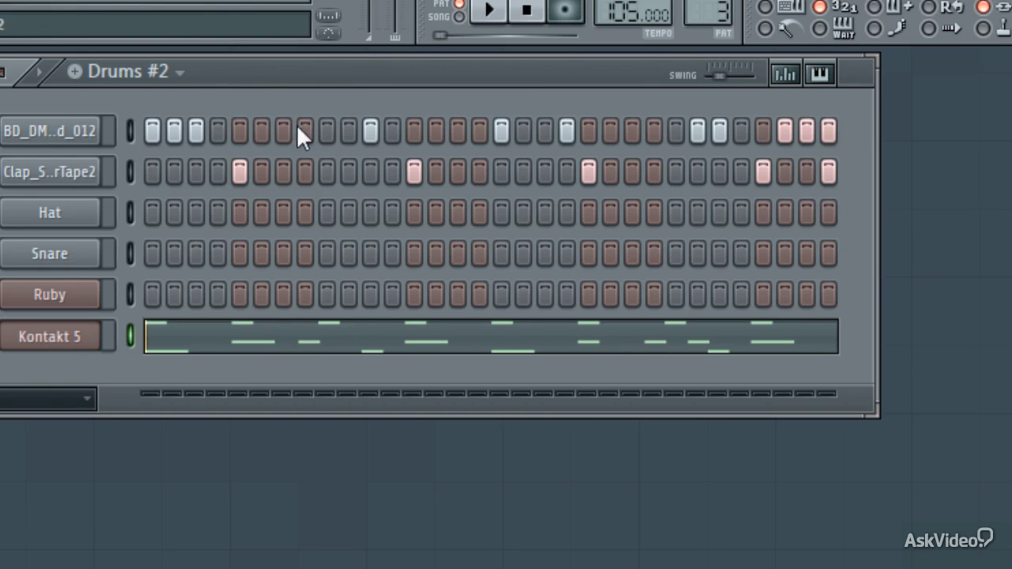
Add a short D3 note just before bar 2 to the Kontakt 5 part and play the cloned pattern
right_click(36, 341)
click(63, 352)
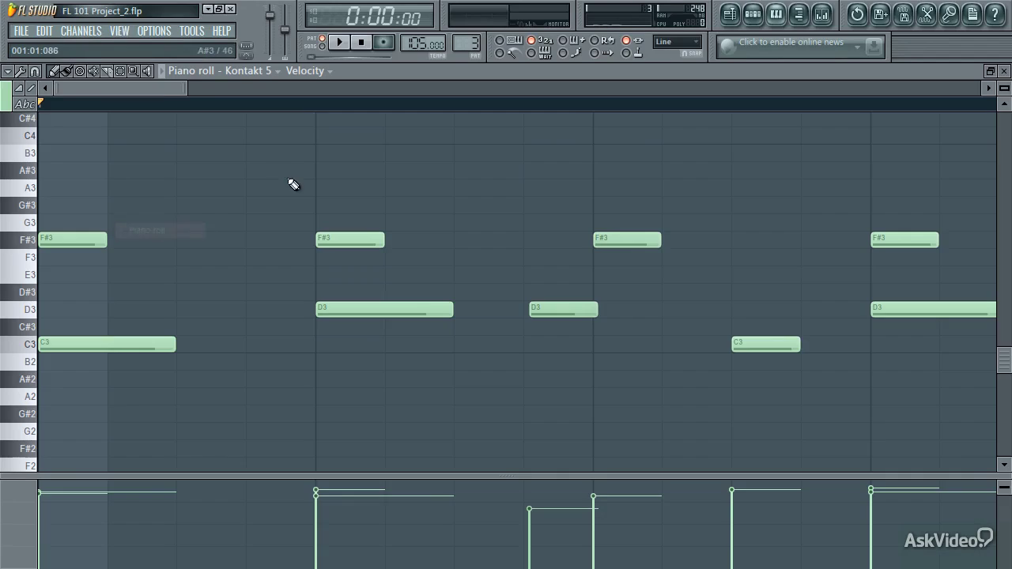
drag(179, 89, 420, 118)
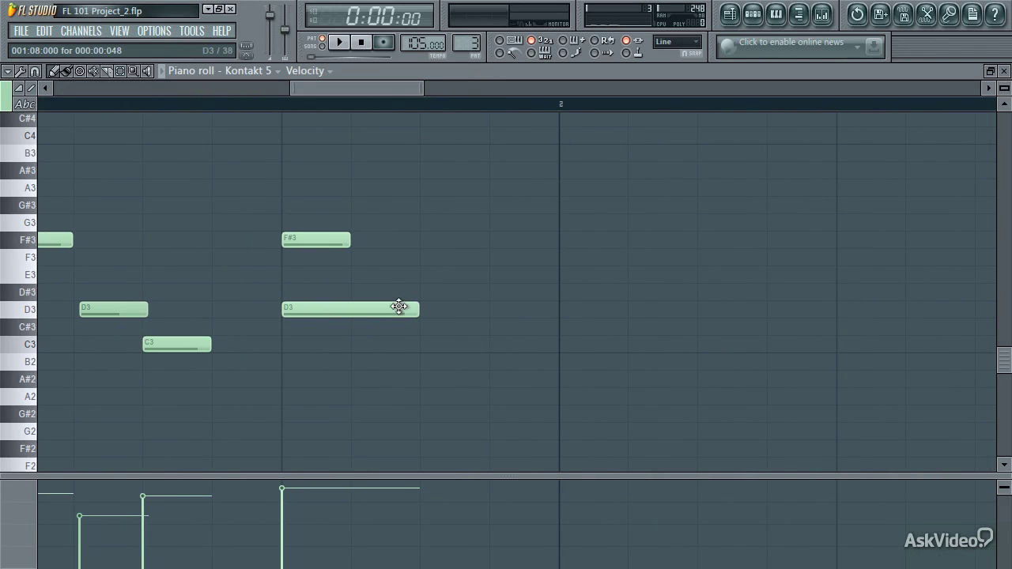
click(492, 309)
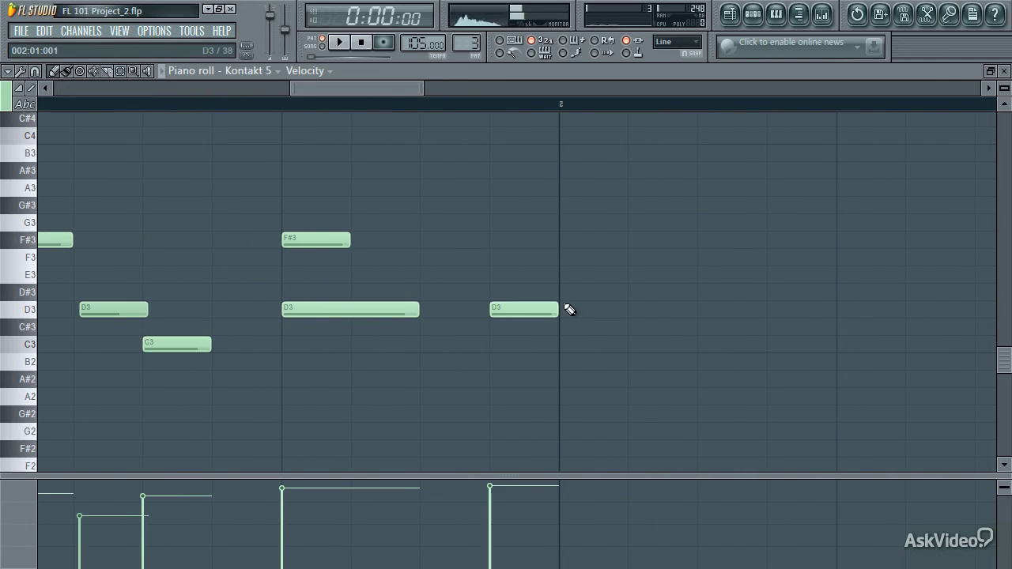
click(1004, 71)
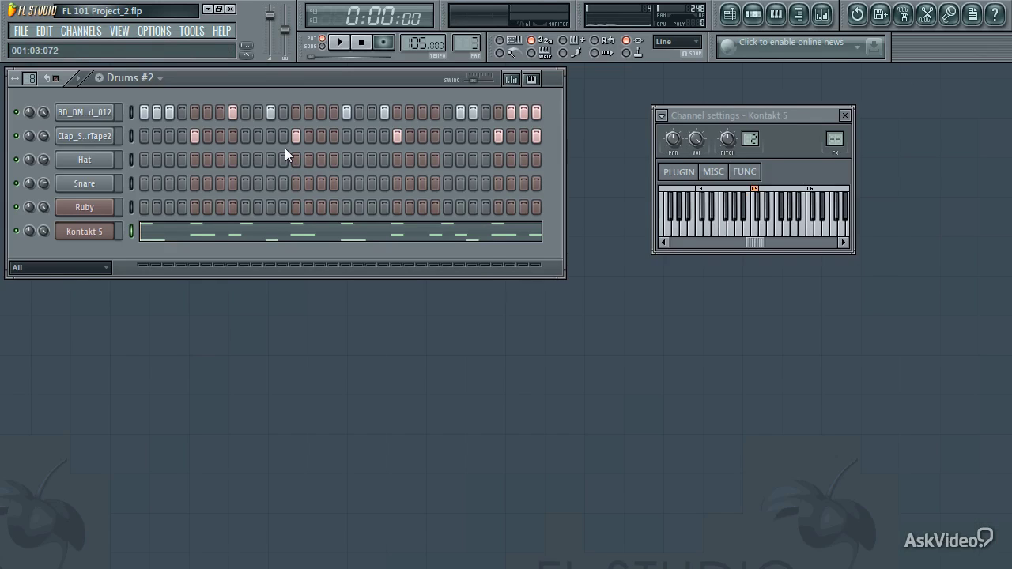
key(space)
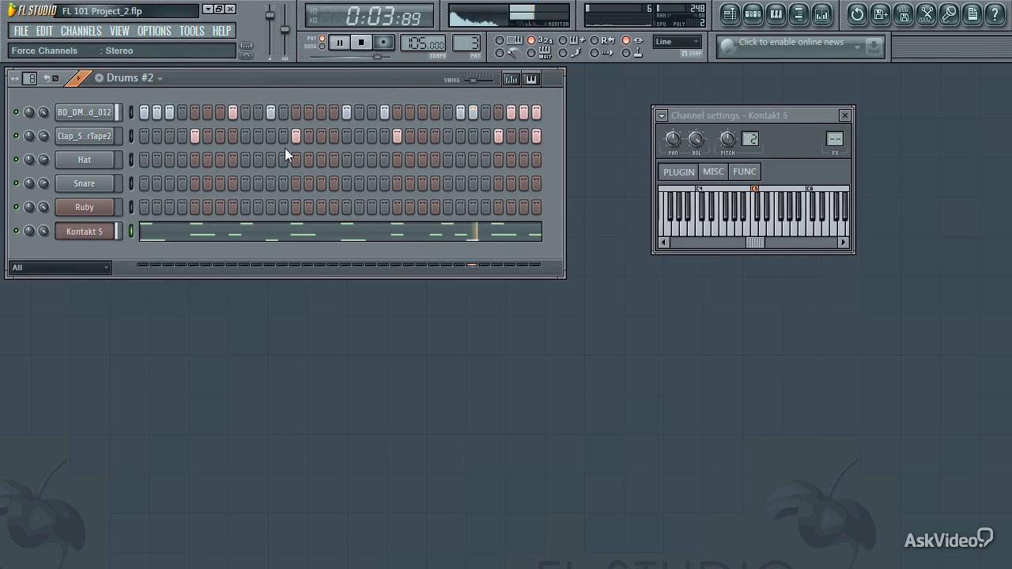
key(space)
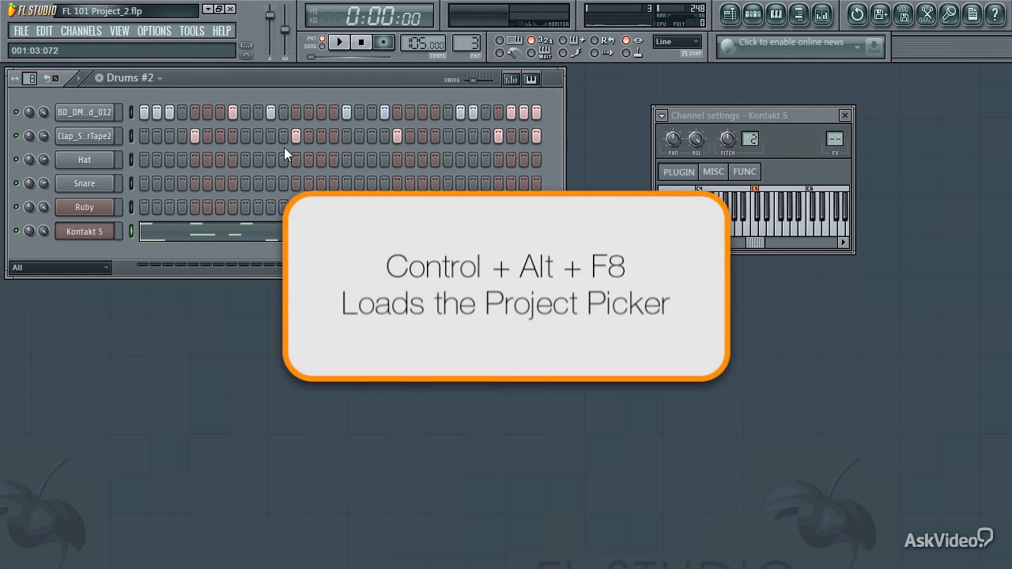
Open the Project Picker and preview the Drums, Drums #2 and Bassline! patterns with the channels they use
key(ctrl+alt+F8)
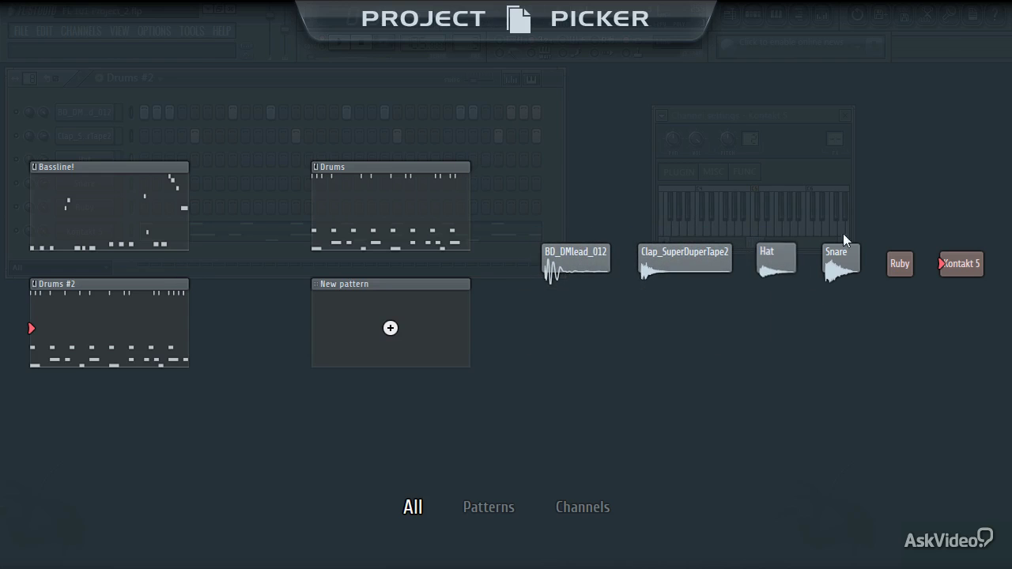
mouse_move(905, 262)
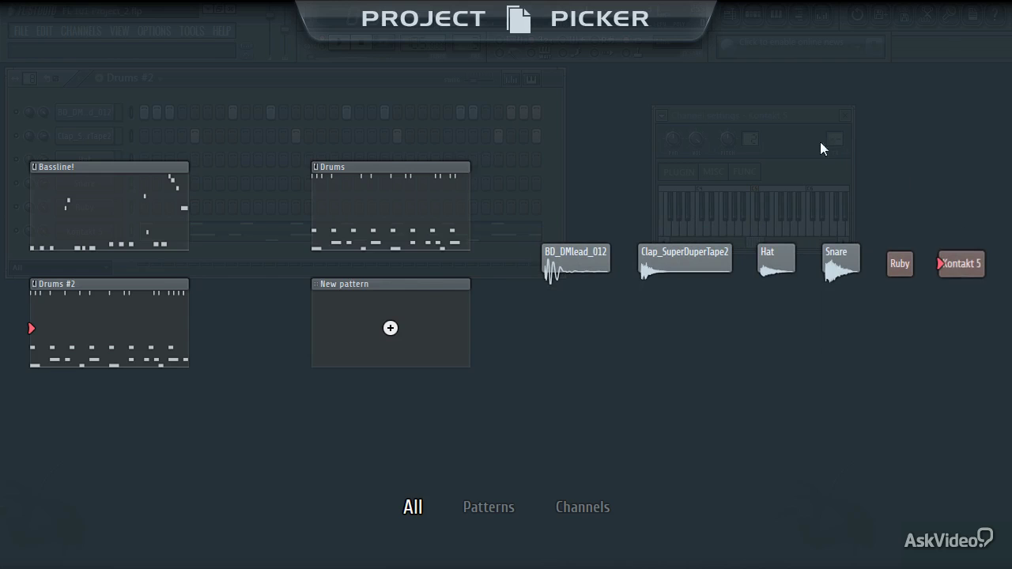
mouse_move(413, 190)
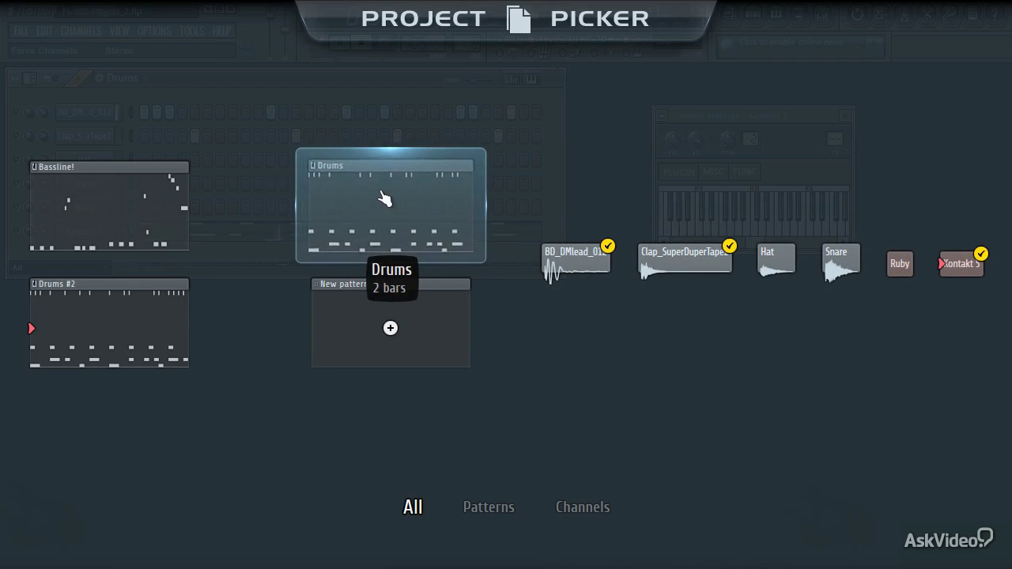
mouse_move(140, 325)
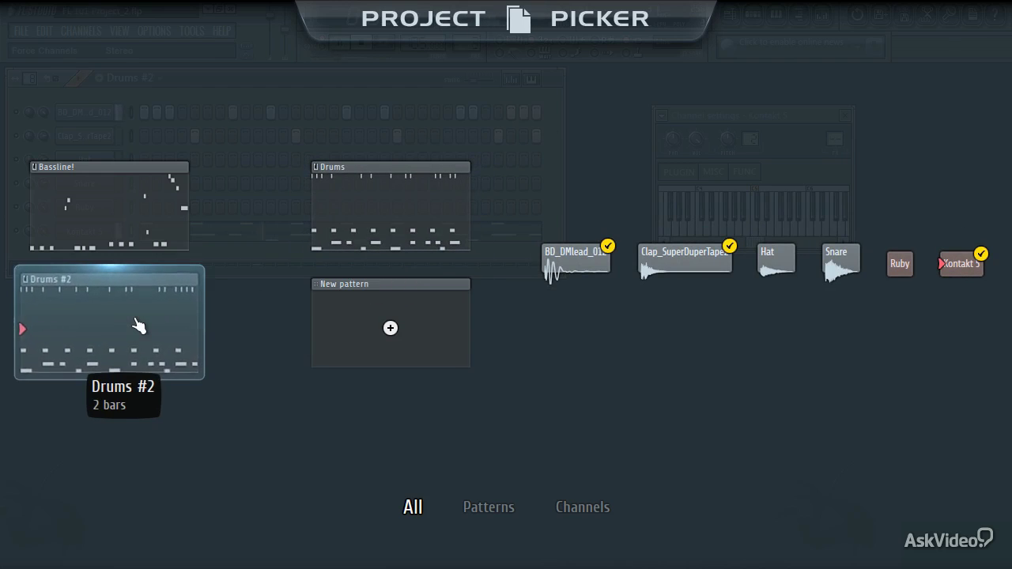
mouse_move(139, 225)
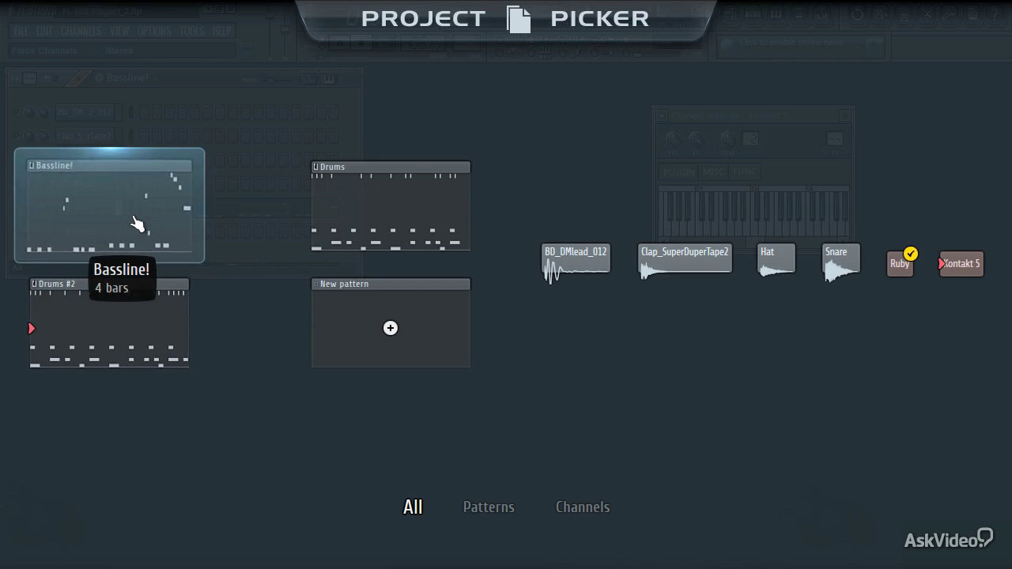